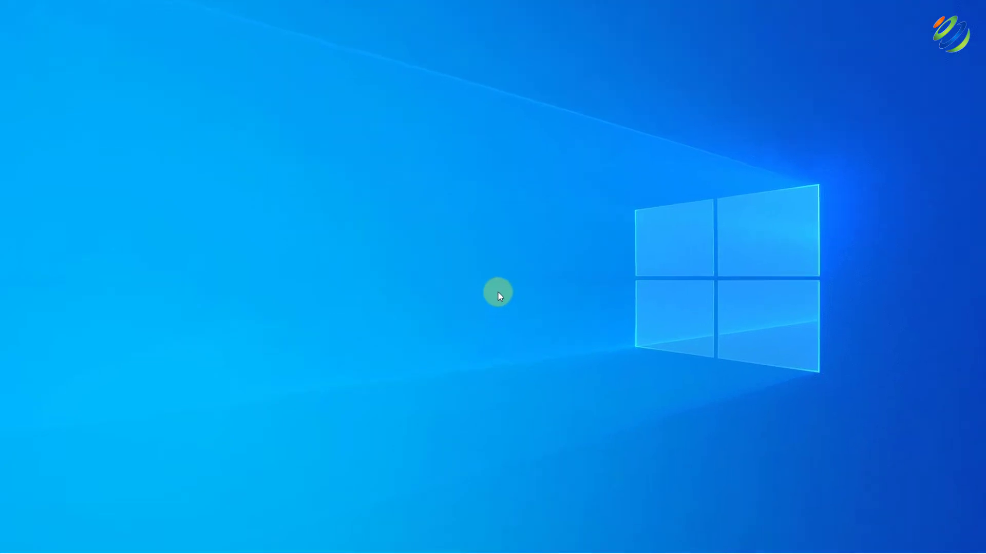
Open Settings to the Windows Update page showing the system is up to date, then minimize it
{"action": "key", "text": "super"}
{"action": "type", "text": "sett"}
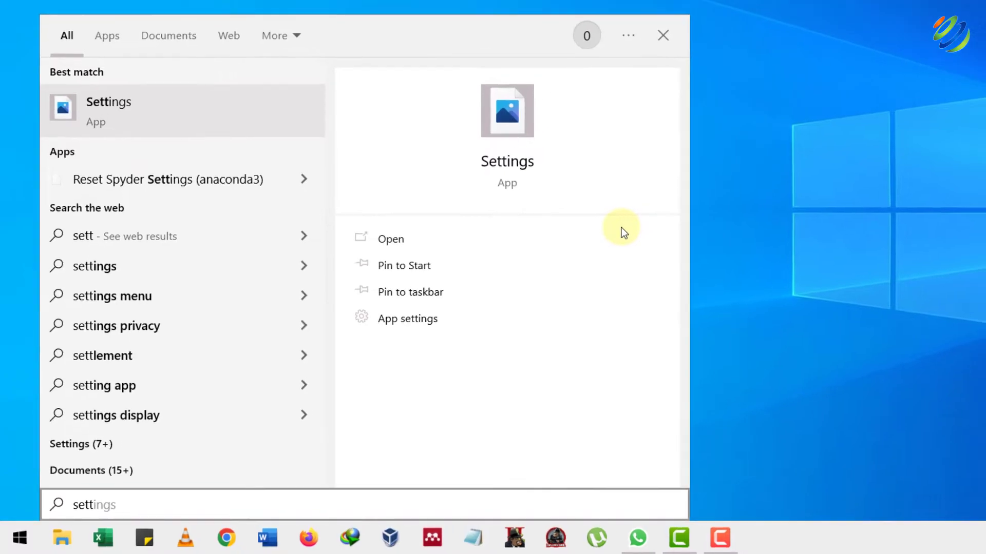
{"action": "left_click", "coordinate": [615, 231]}
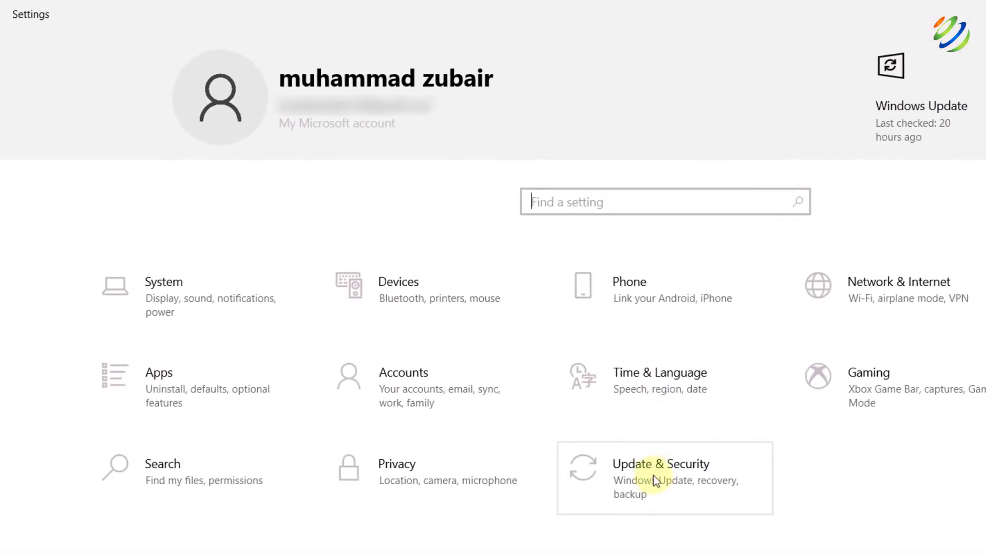
{"action": "left_click", "coordinate": [653, 478]}
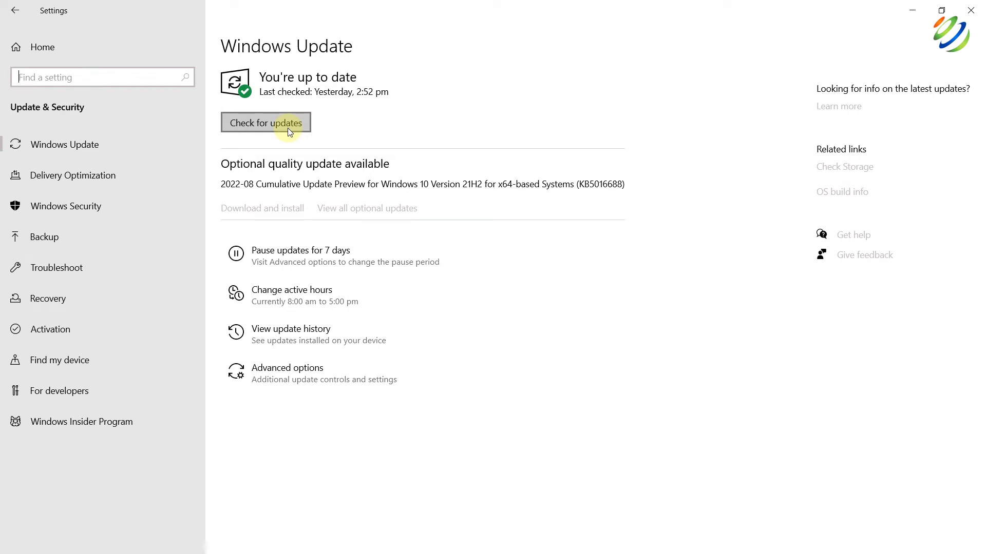
{"action": "left_click", "coordinate": [912, 10]}
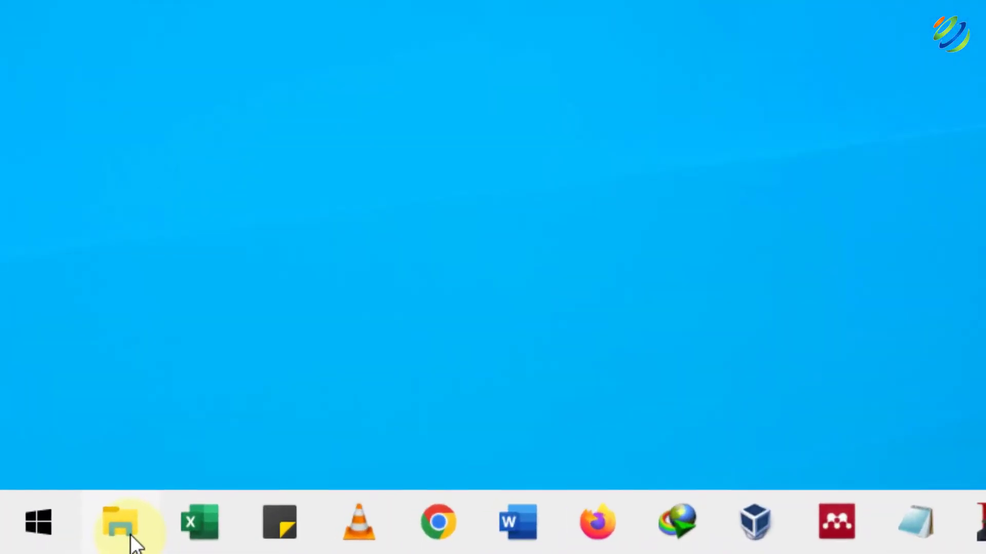
Launch Computer Management from This PC in File Explorer
{"action": "left_click", "coordinate": [132, 543]}
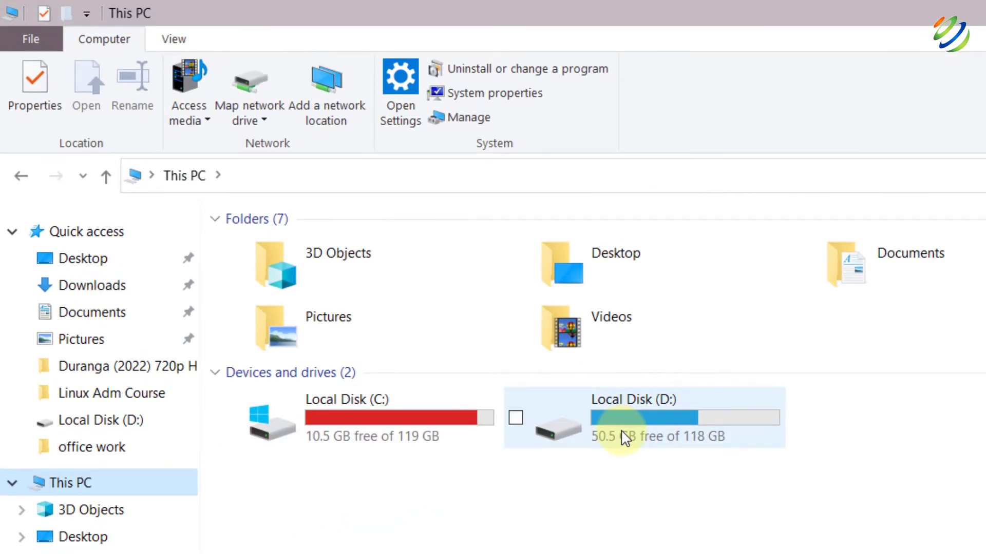
{"action": "right_click", "coordinate": [78, 485]}
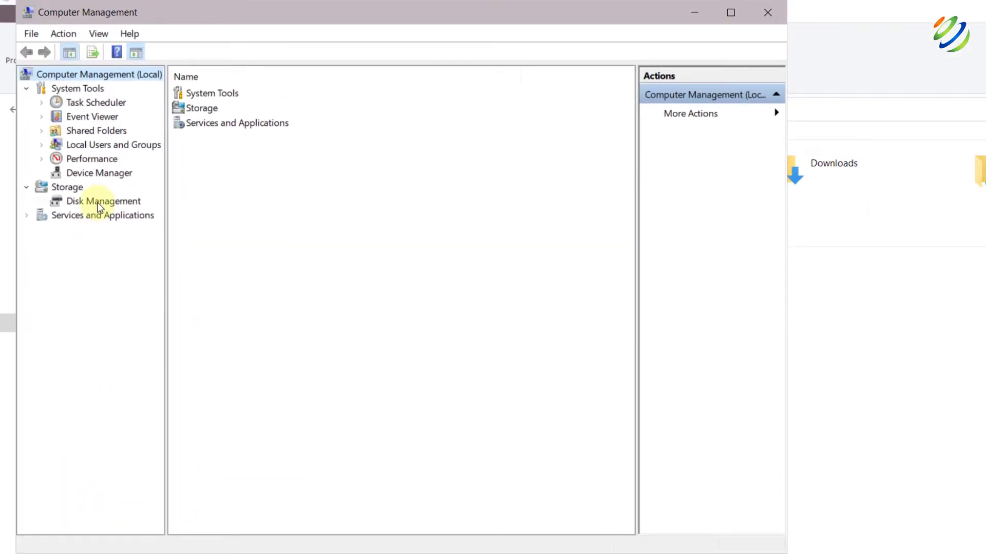
In Disk Management, change the USB partition's drive letter from E: to I: and confirm the warning
{"action": "left_click", "coordinate": [97, 202]}
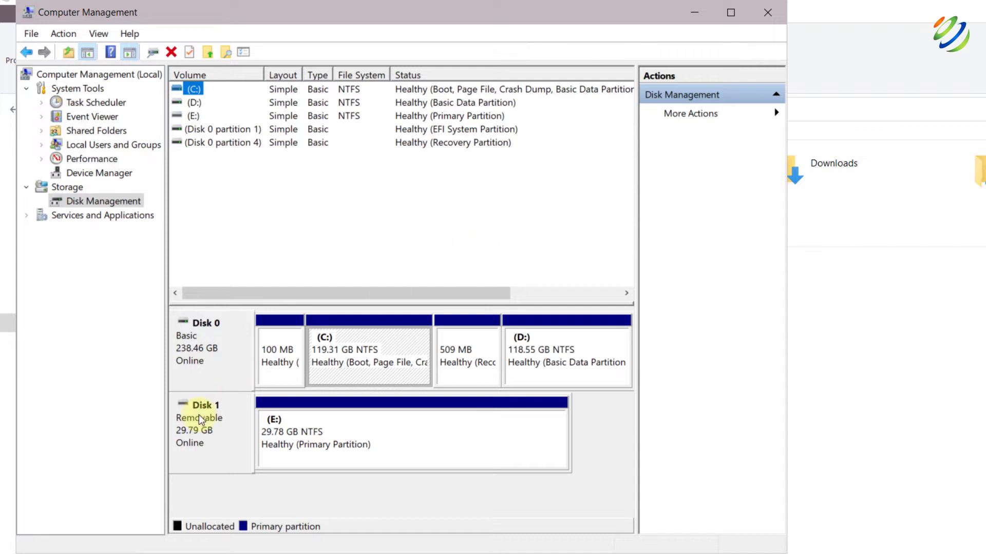
{"action": "right_click", "coordinate": [316, 435]}
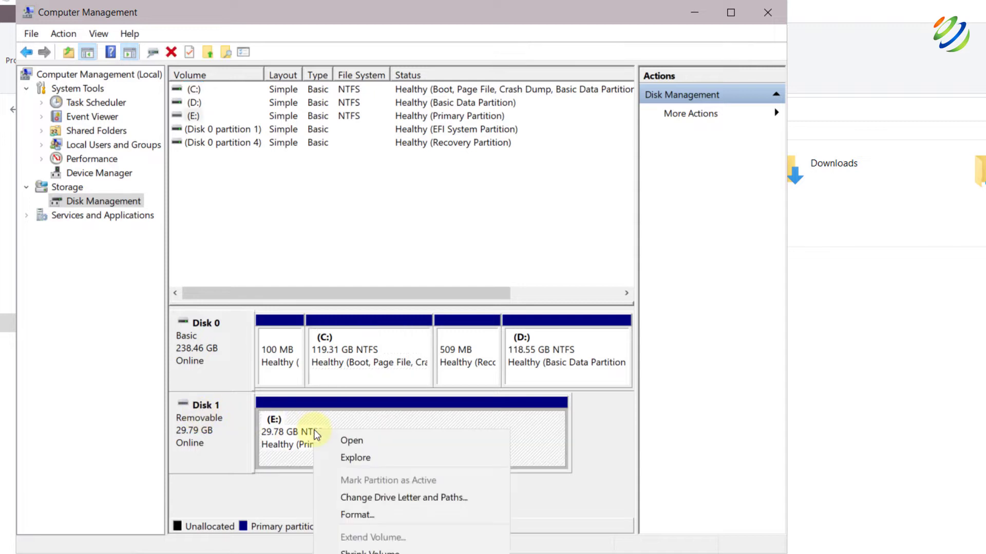
{"action": "left_click", "coordinate": [416, 498]}
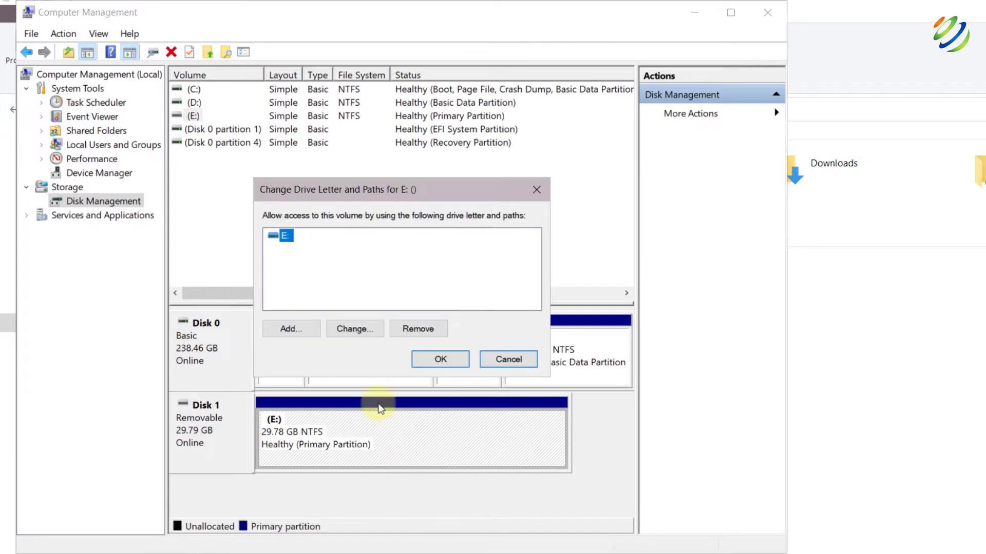
{"action": "left_click", "coordinate": [351, 331]}
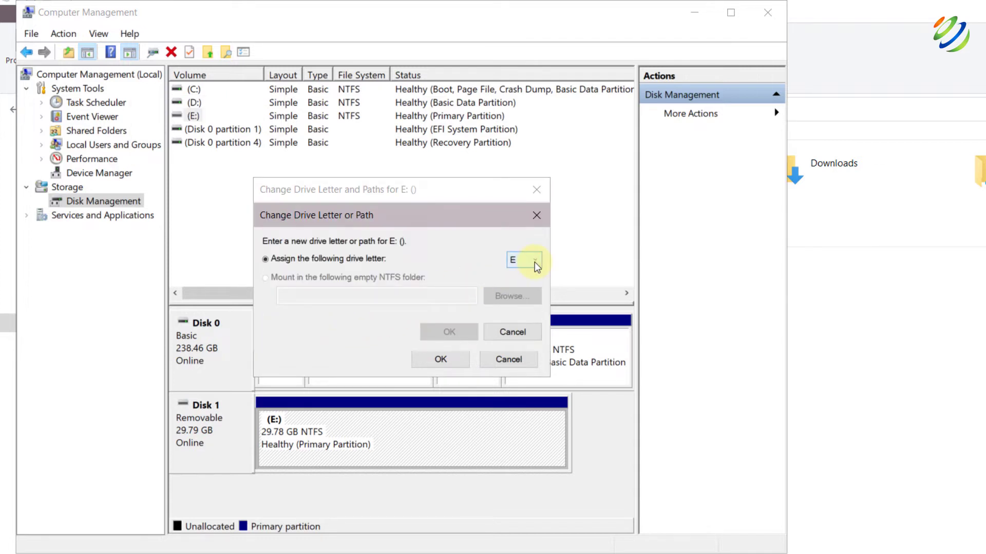
{"action": "left_click", "coordinate": [535, 262]}
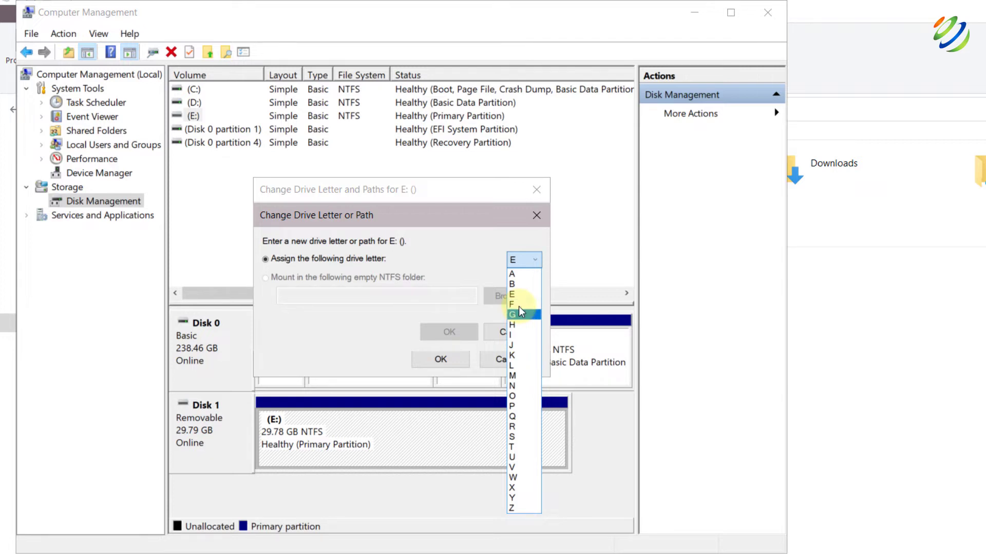
{"action": "key", "text": "Down"}
{"action": "key", "text": "Down"}
{"action": "left_click", "coordinate": [520, 334]}
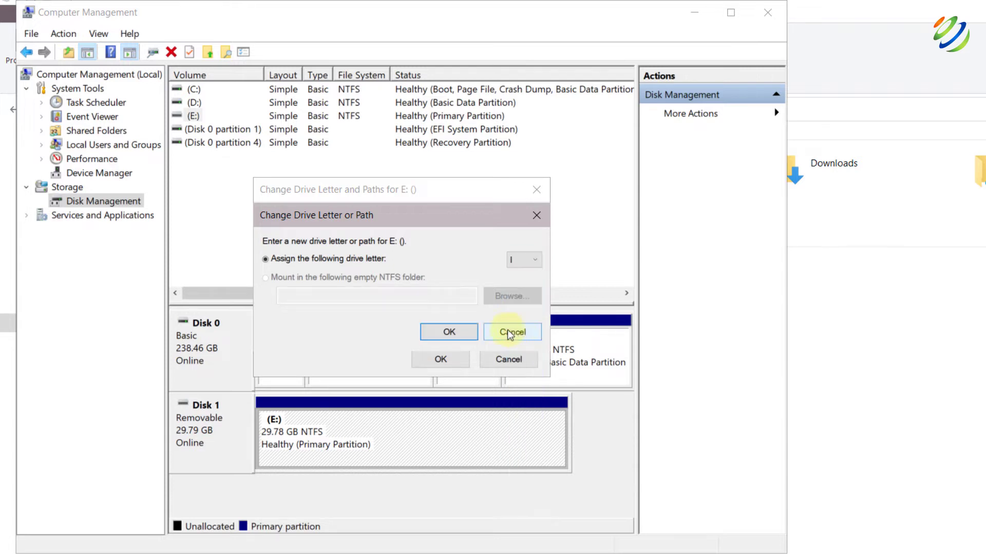
{"action": "left_click", "coordinate": [458, 330]}
{"action": "left_click", "coordinate": [644, 444]}
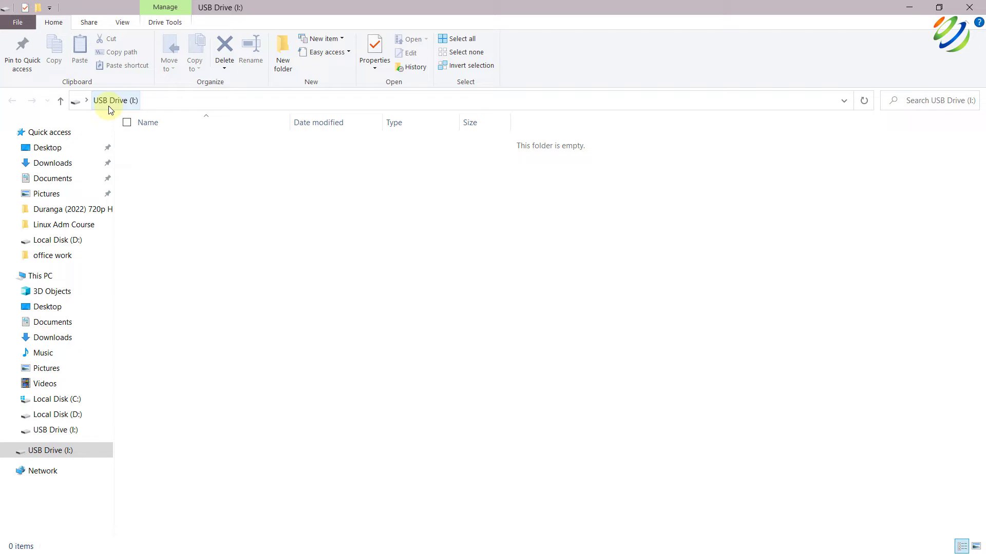
Check This PC for USB Drive (I:), then launch Device Manager from the Start button's context menu
{"action": "left_click", "coordinate": [49, 278]}
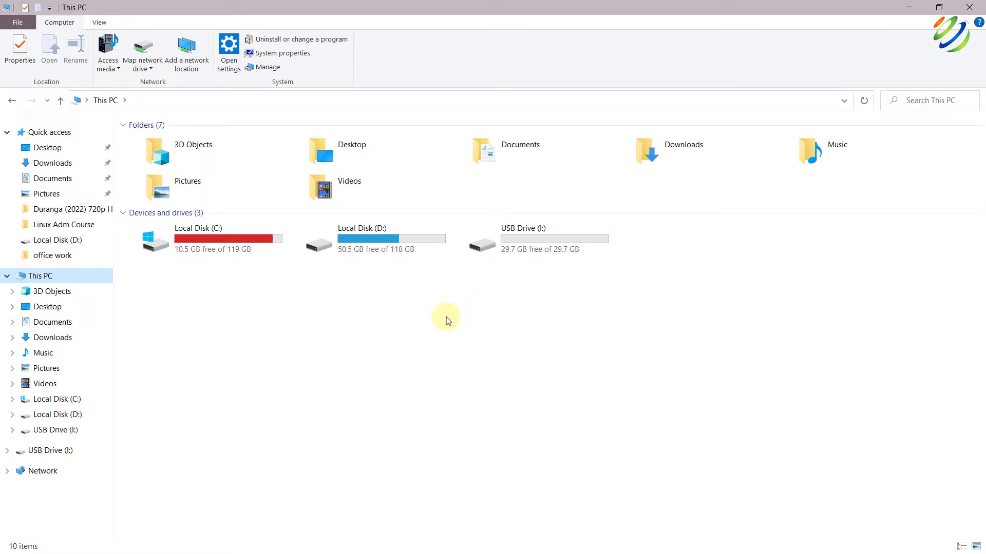
{"action": "left_click", "coordinate": [11, 543]}
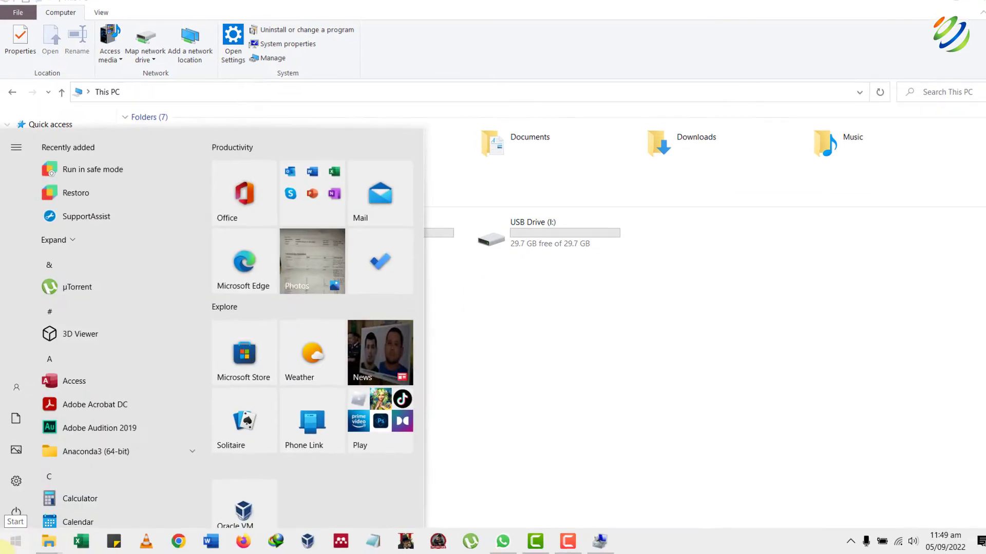
{"action": "right_click", "coordinate": [11, 543]}
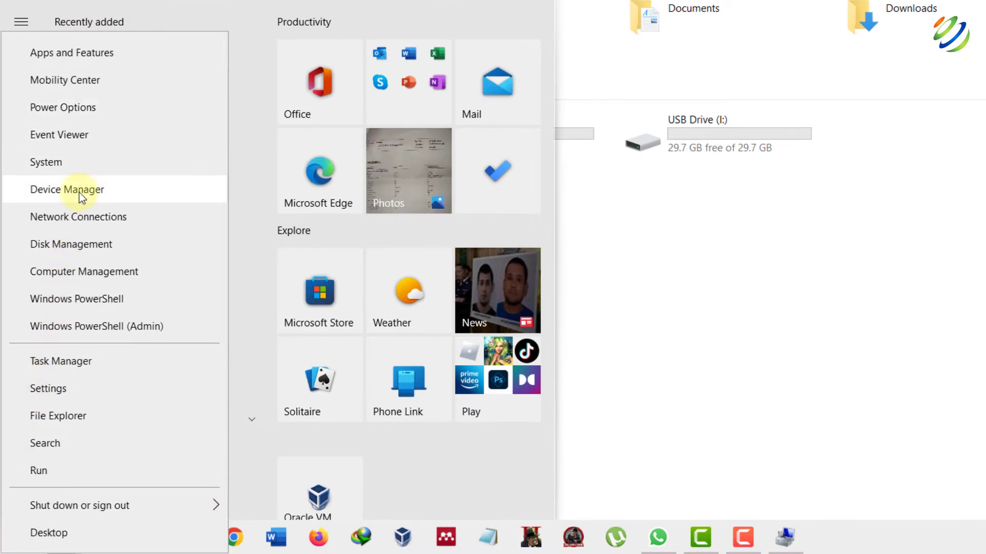
{"action": "left_click", "coordinate": [79, 191]}
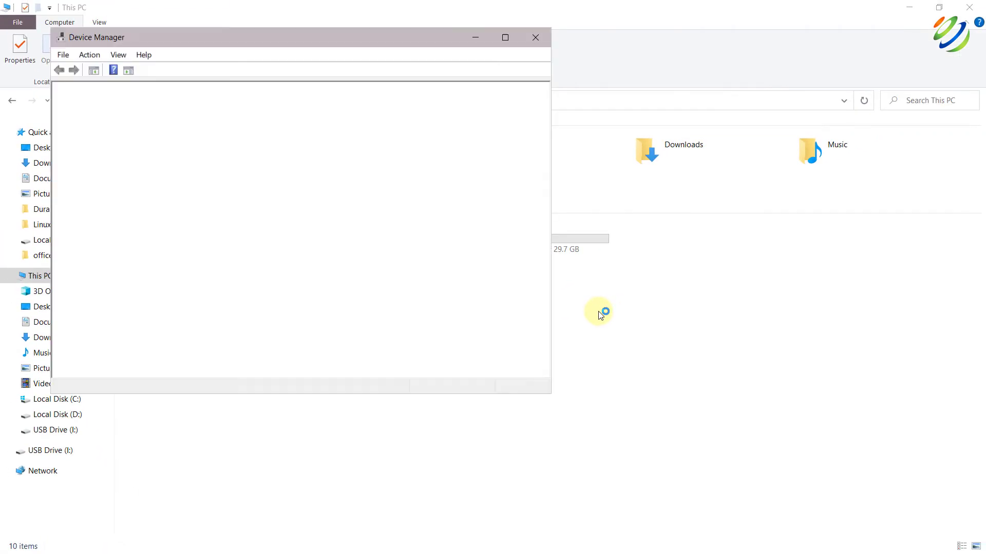
Maximize Device Manager and uninstall the Unknown devices under Other devices
{"action": "left_click", "coordinate": [503, 41]}
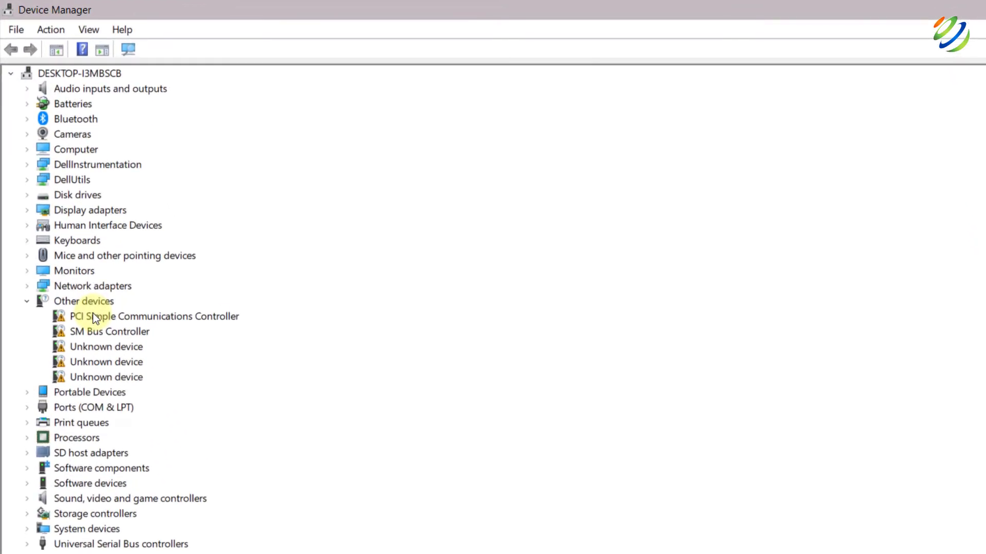
{"action": "right_click", "coordinate": [82, 347]}
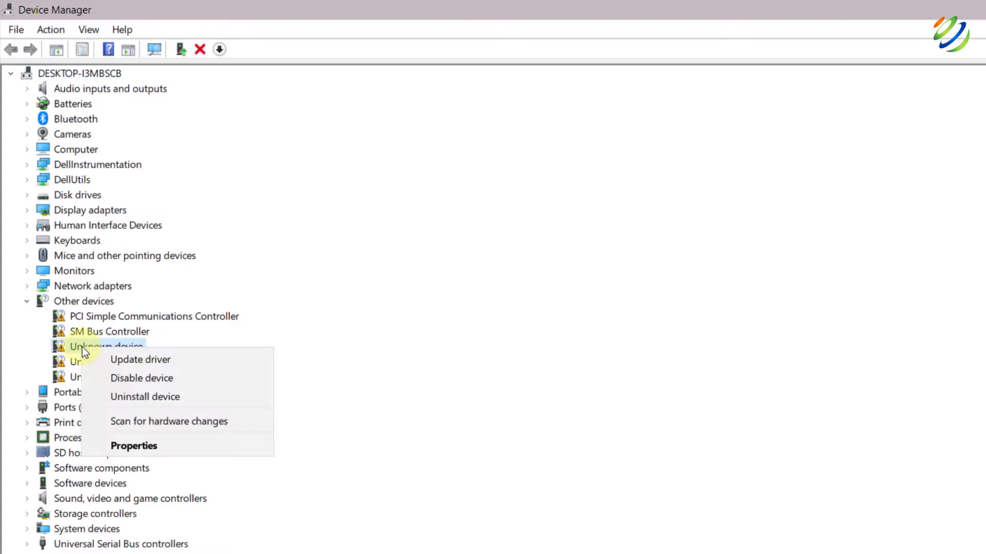
{"action": "left_click", "coordinate": [149, 395]}
{"action": "left_click", "coordinate": [676, 439]}
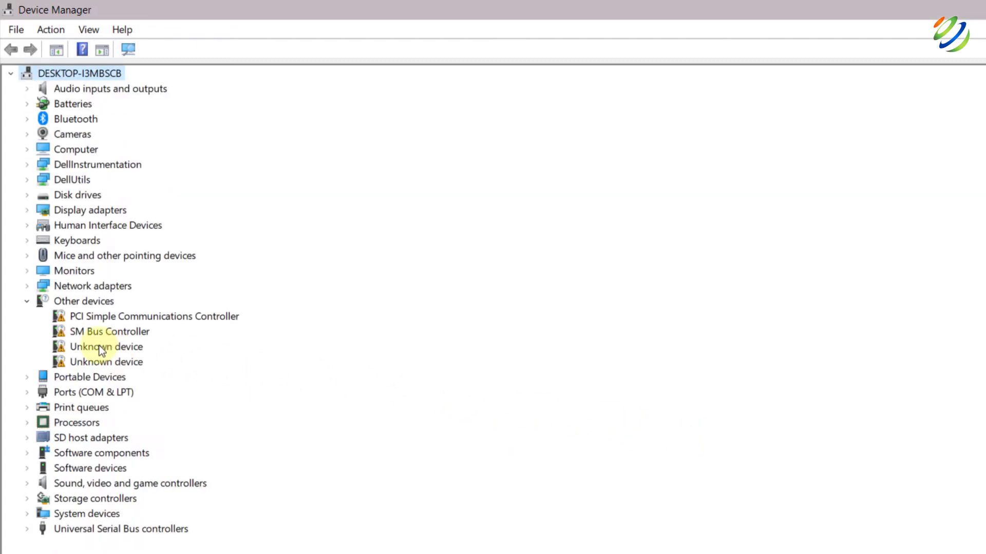
{"action": "right_click", "coordinate": [78, 343]}
{"action": "left_click", "coordinate": [113, 393]}
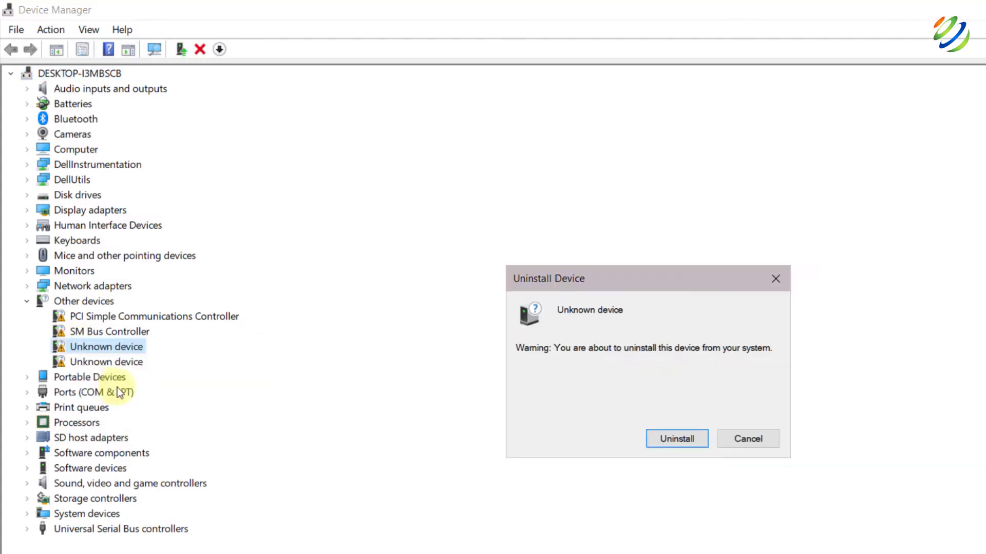
{"action": "left_click", "coordinate": [660, 439]}
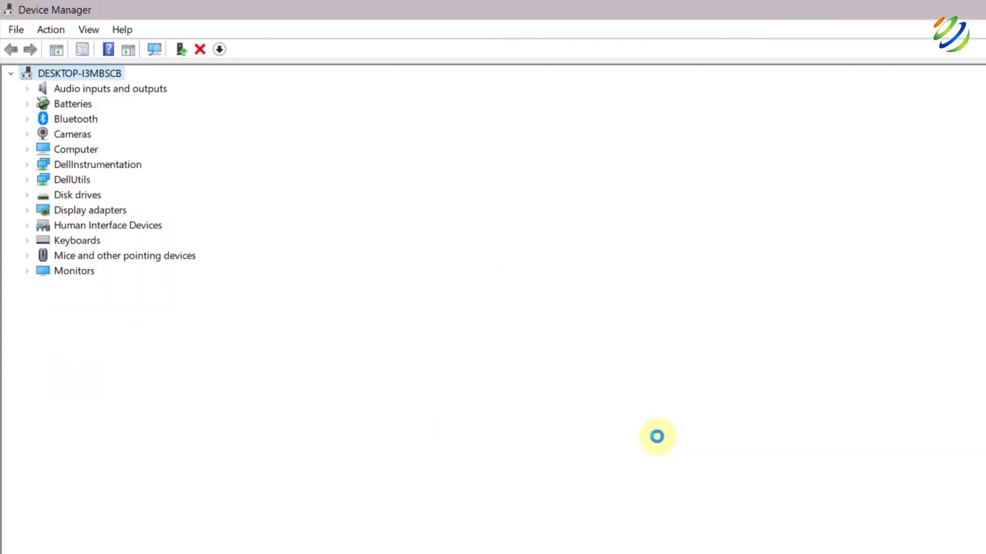
{"action": "right_click", "coordinate": [77, 347]}
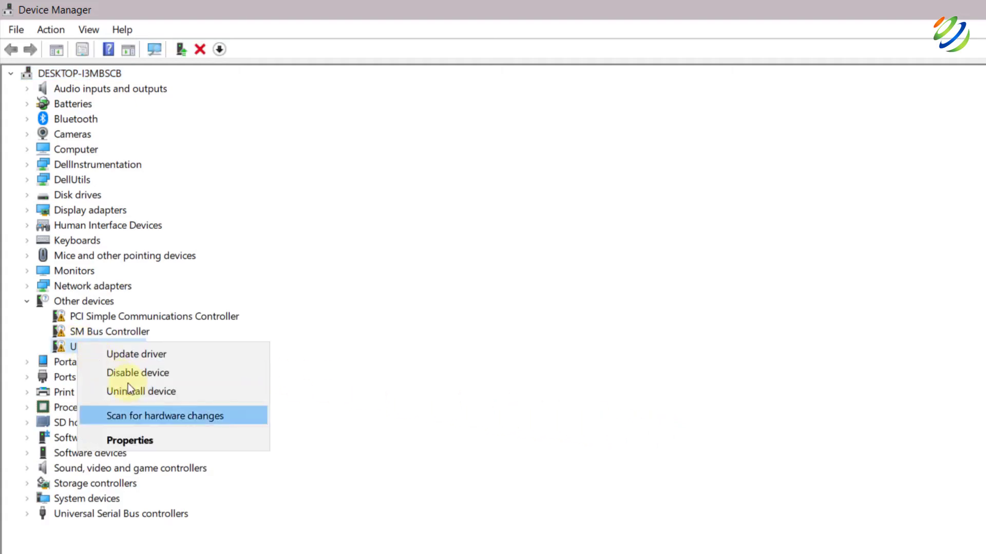
{"action": "left_click", "coordinate": [143, 396]}
{"action": "left_click", "coordinate": [656, 437]}
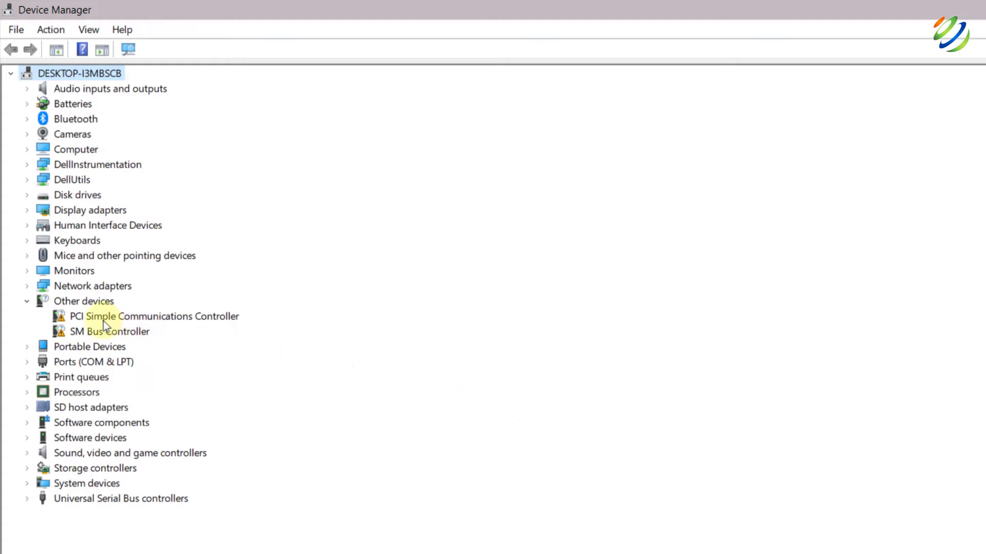
Uninstall the PCI Simple Communications Controller and the SM Bus Controller
{"action": "right_click", "coordinate": [83, 316]}
{"action": "left_click", "coordinate": [124, 364]}
{"action": "left_click", "coordinate": [677, 438]}
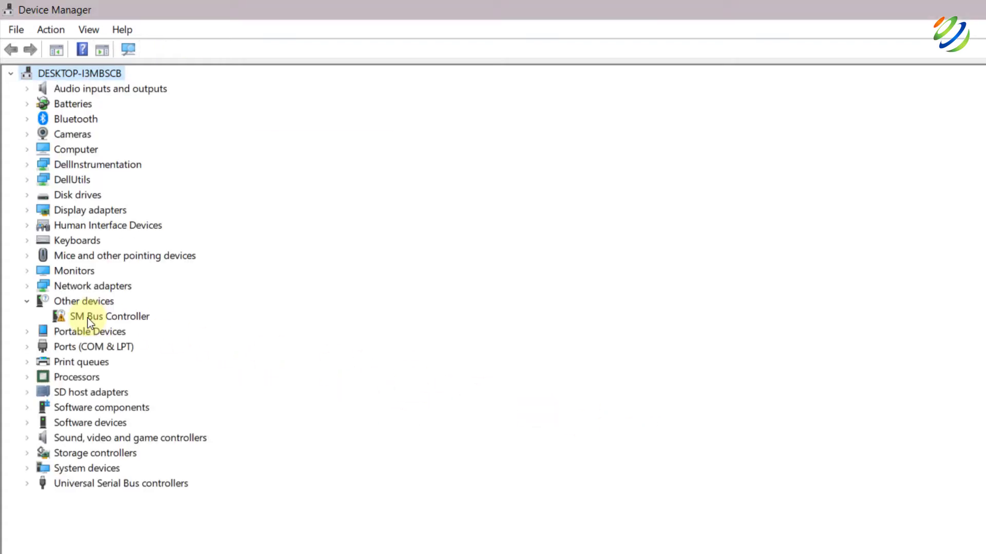
{"action": "right_click", "coordinate": [87, 318]}
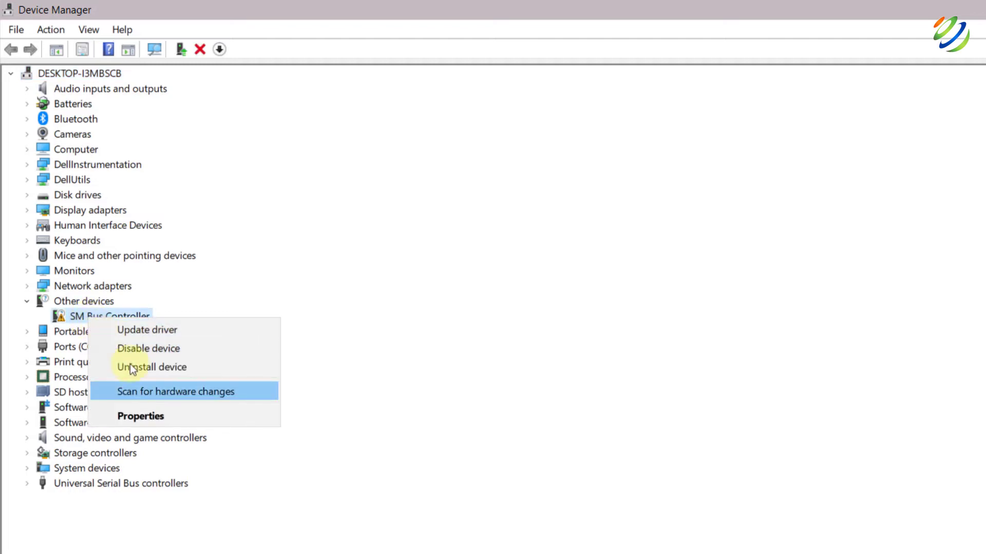
{"action": "left_click", "coordinate": [135, 368]}
{"action": "left_click", "coordinate": [662, 436]}
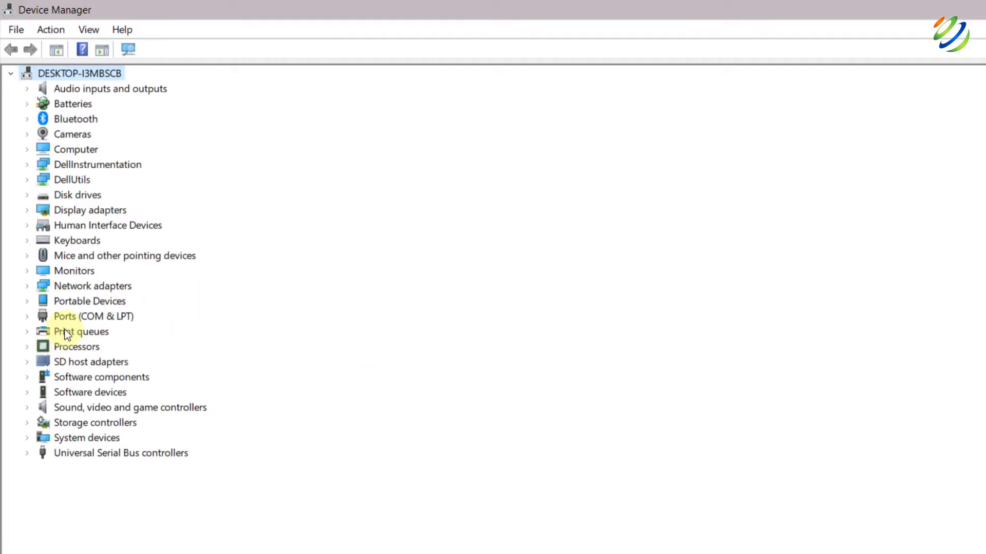
Expand Universal Serial Bus controllers and scan for hardware changes
{"action": "left_click", "coordinate": [28, 454]}
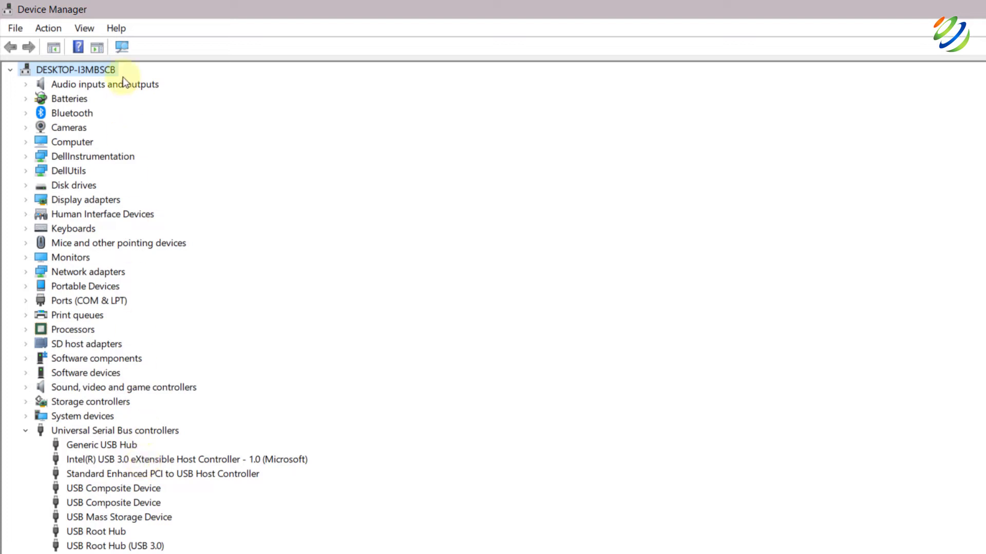
{"action": "left_click", "coordinate": [122, 45]}
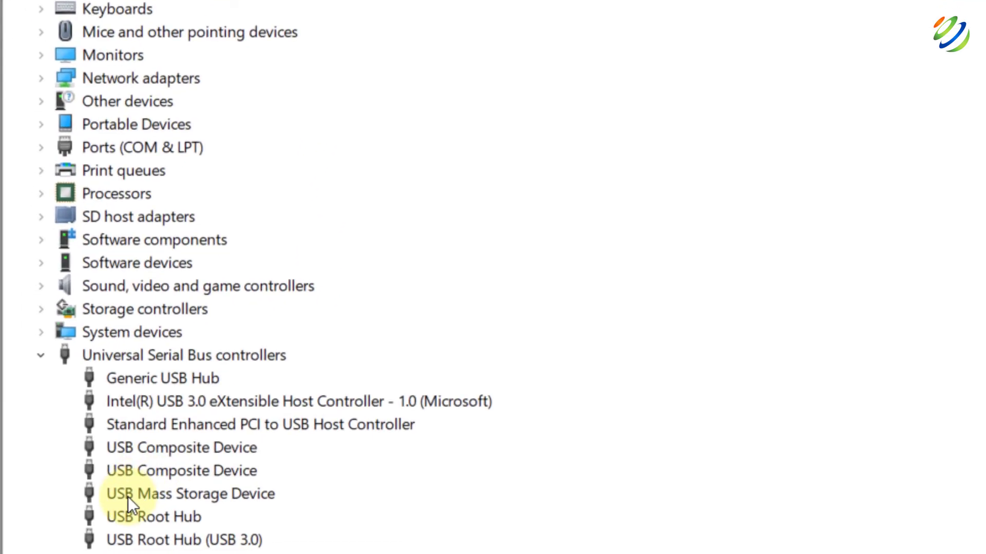
Disable the USB Mass Storage Device, then enable it again
{"action": "right_click", "coordinate": [128, 497]}
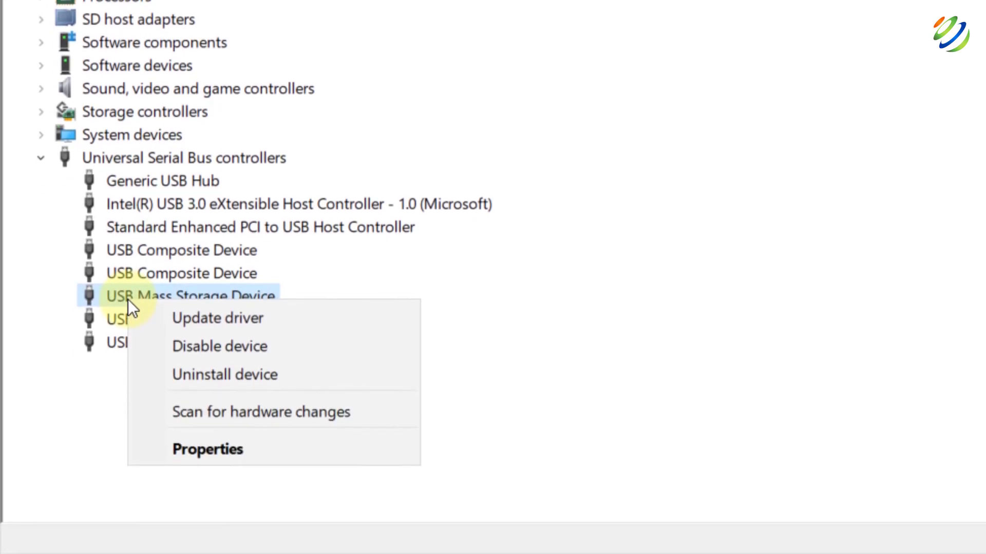
{"action": "key", "text": "Down"}
{"action": "key", "text": "Down"}
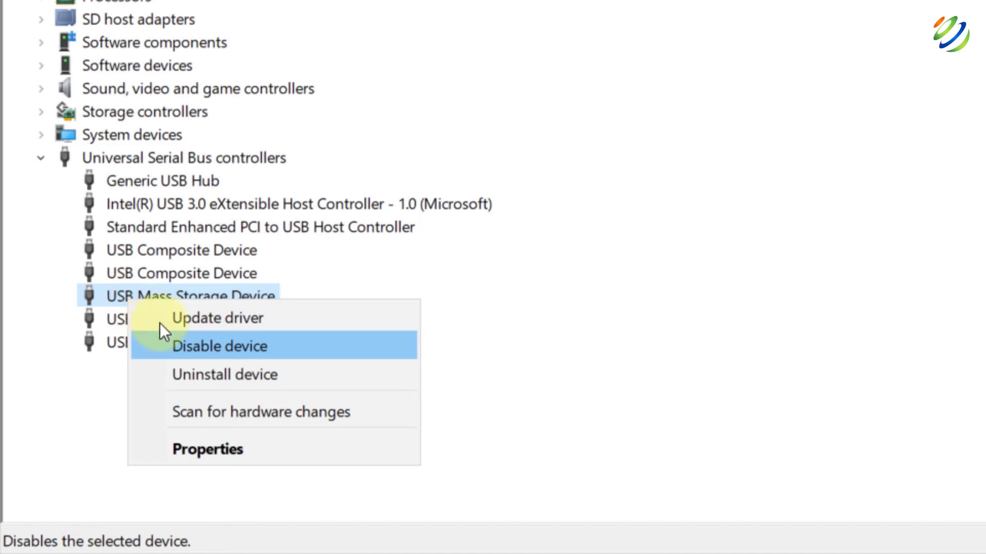
{"action": "left_click", "coordinate": [192, 346]}
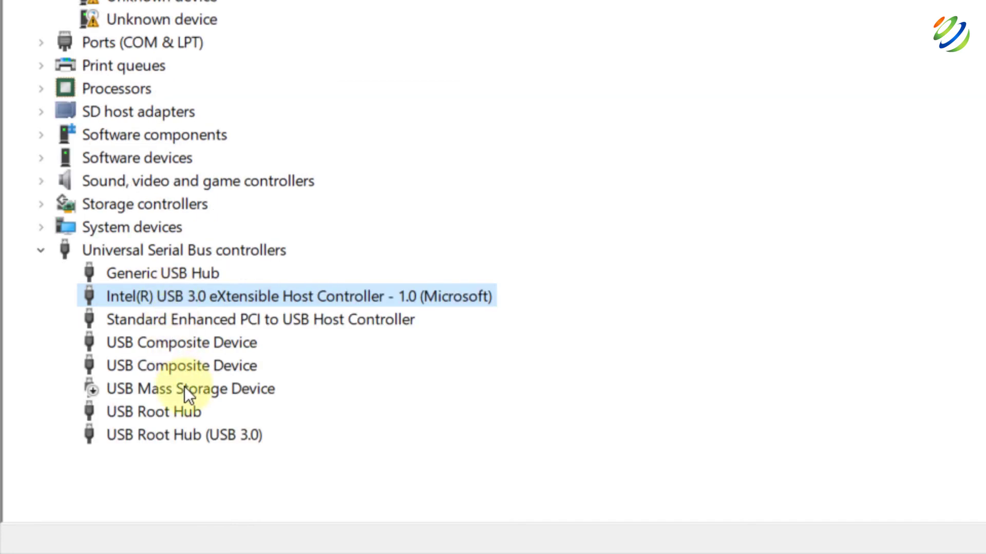
{"action": "right_click", "coordinate": [152, 387]}
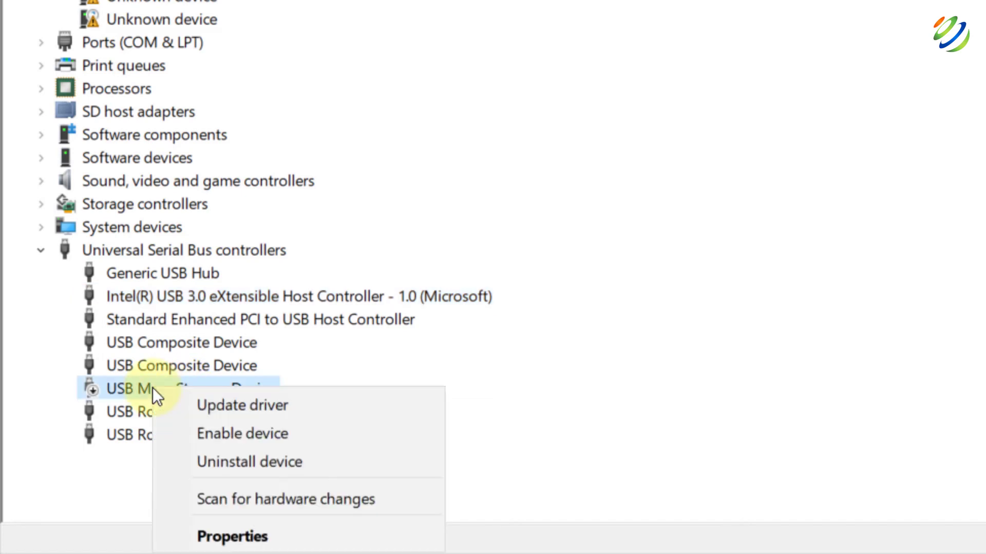
{"action": "left_click", "coordinate": [247, 433]}
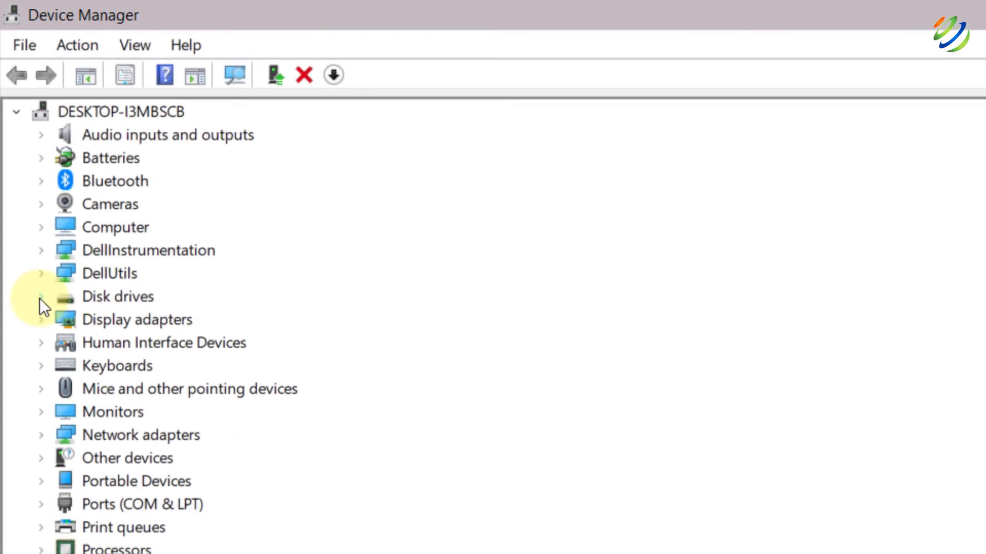
Expand Disk drives and bring up the General UDisk USB Device's menu, moving toward Uninstall device
{"action": "left_click", "coordinate": [41, 298]}
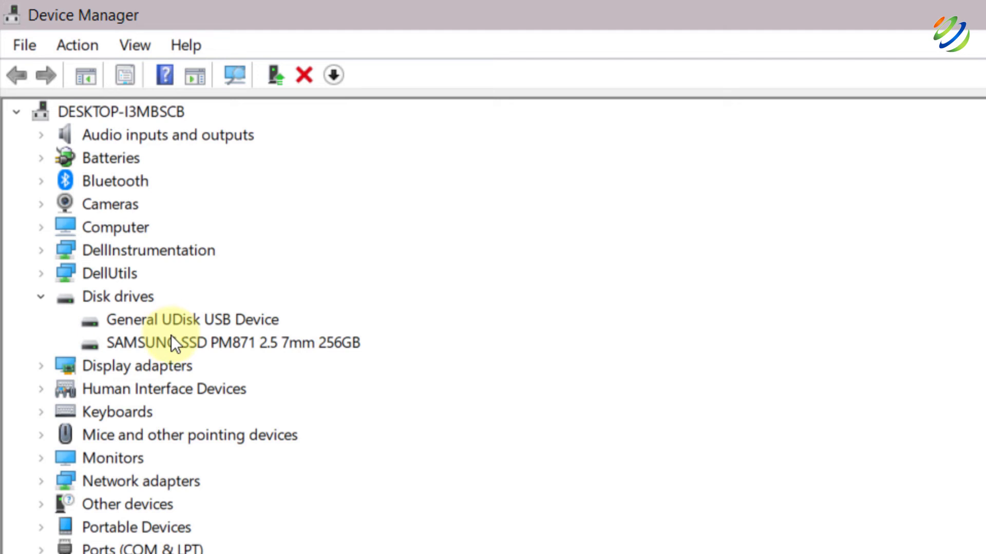
{"action": "right_click", "coordinate": [164, 320]}
{"action": "left_click", "coordinate": [315, 294]}
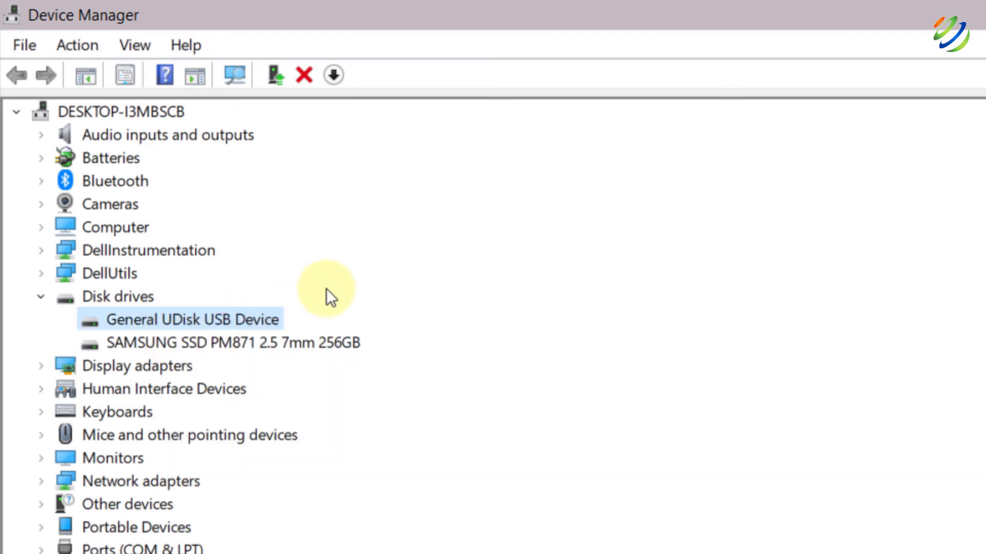
{"action": "right_click", "coordinate": [134, 319]}
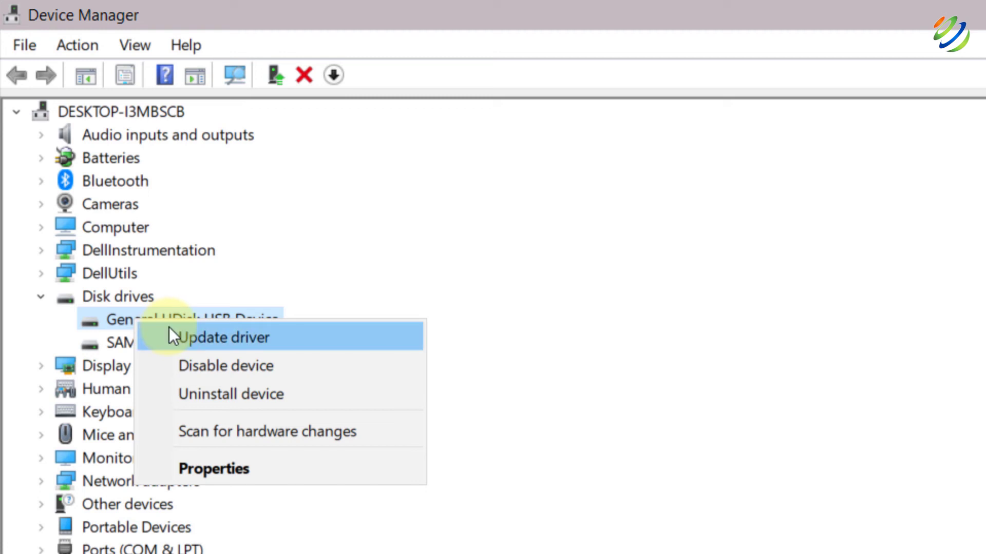
{"action": "key", "text": "Down"}
{"action": "key", "text": "Down"}
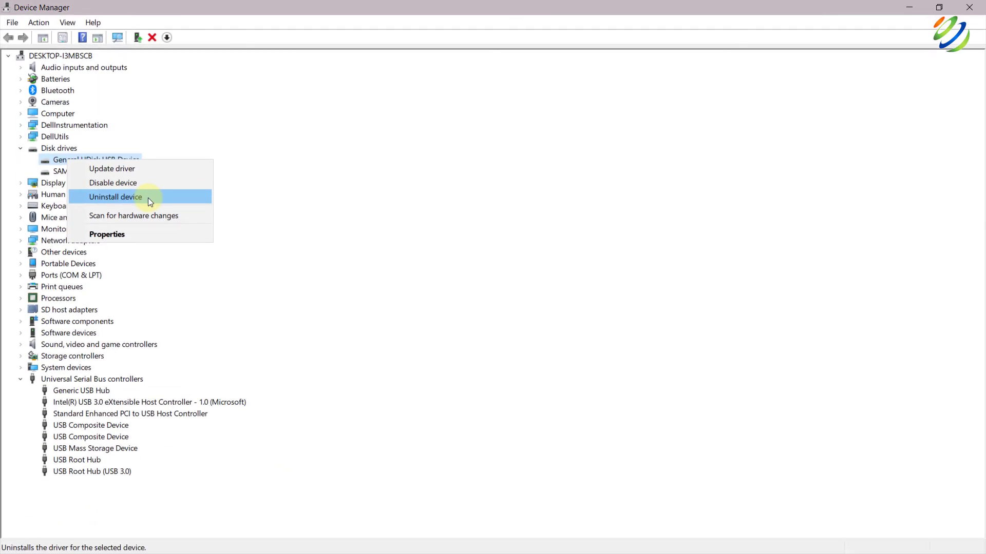
{"action": "left_click", "coordinate": [241, 190]}
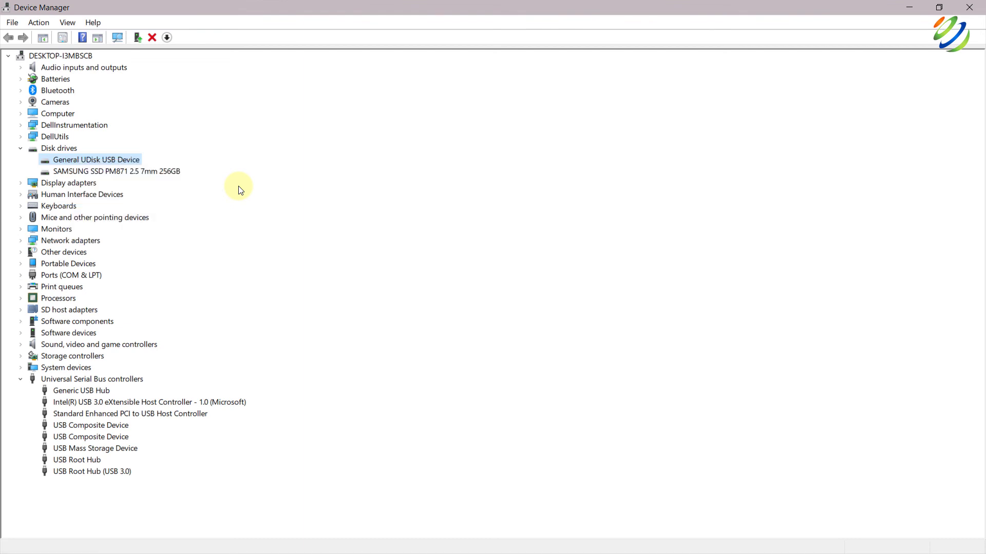